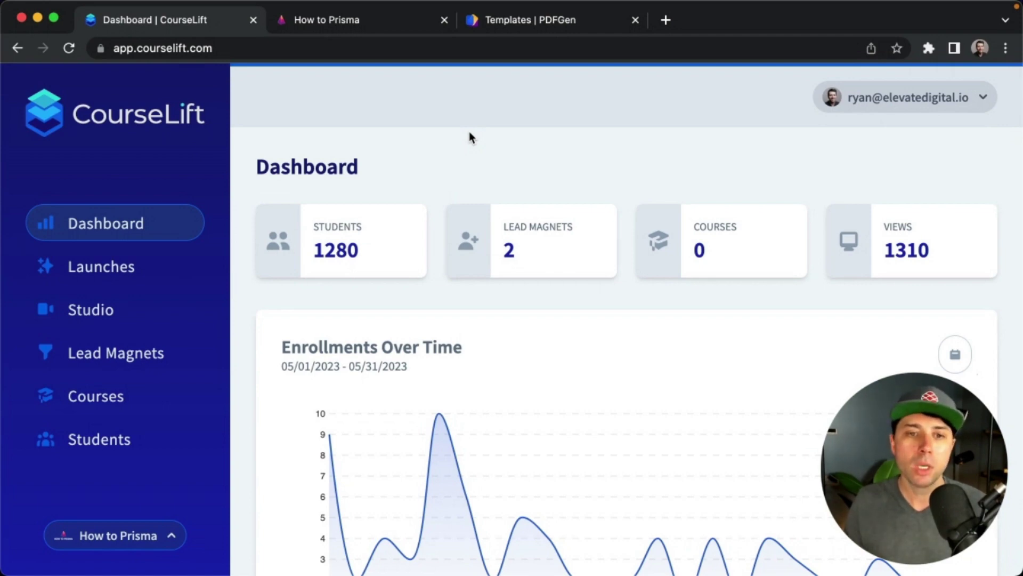
Scroll the dashboard and highlight the 1280 student count.
scroll(469, 131, down, 3)
drag(308, 189, 356, 183)
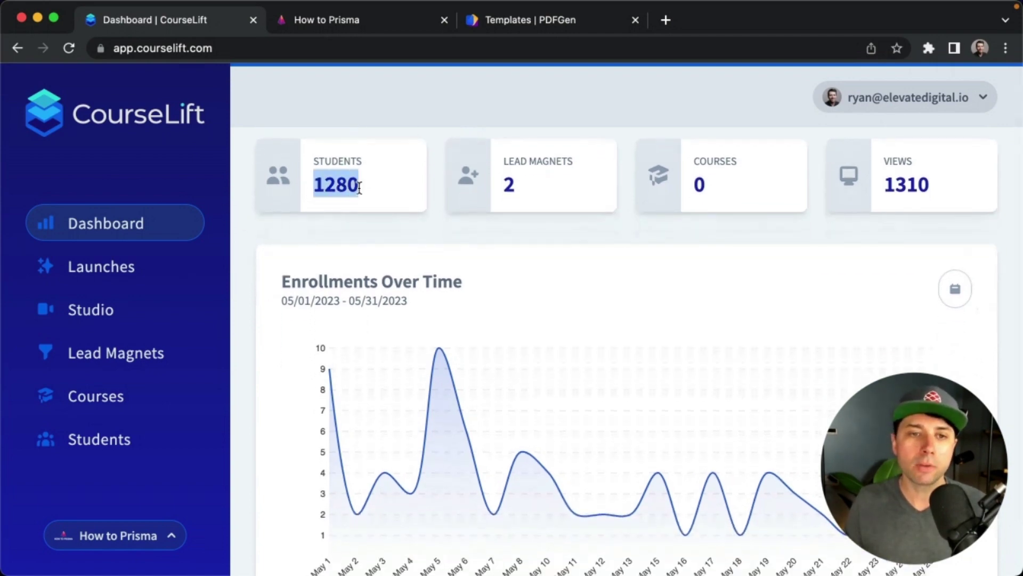
click(364, 192)
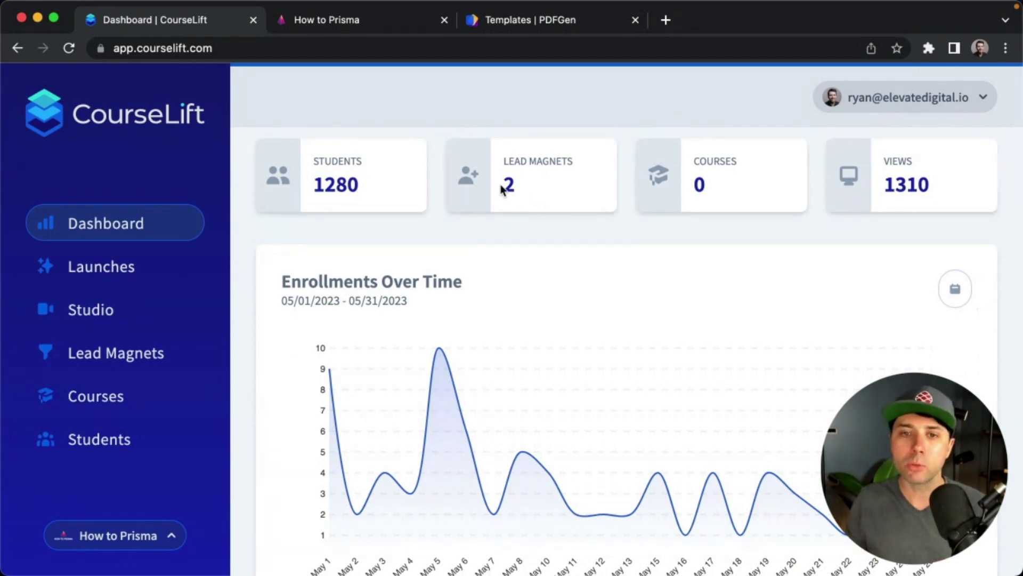
Highlight the lead magnet count of 2, then go to the Lead Magnets page.
drag(502, 189, 531, 190)
click(531, 190)
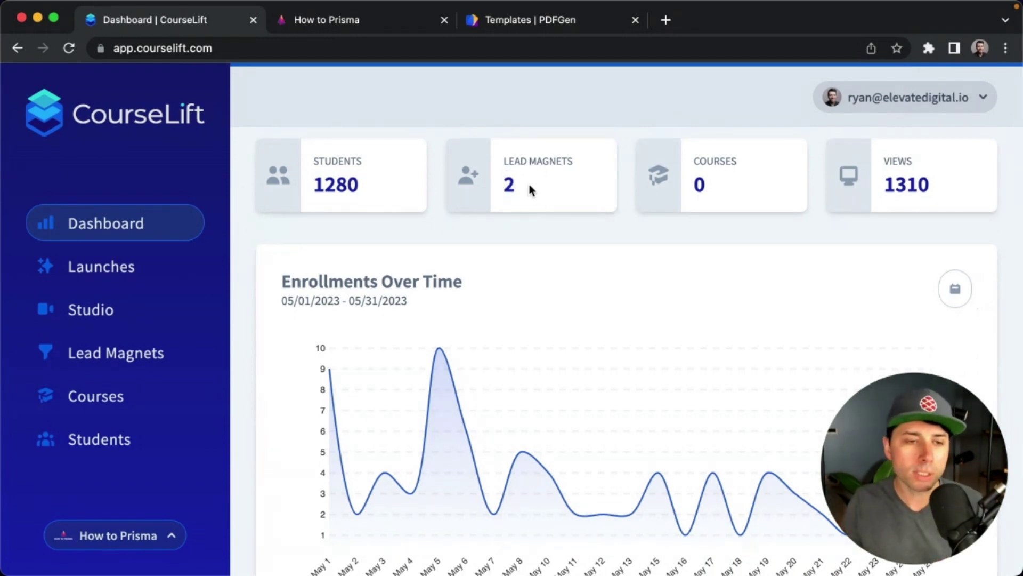
click(126, 372)
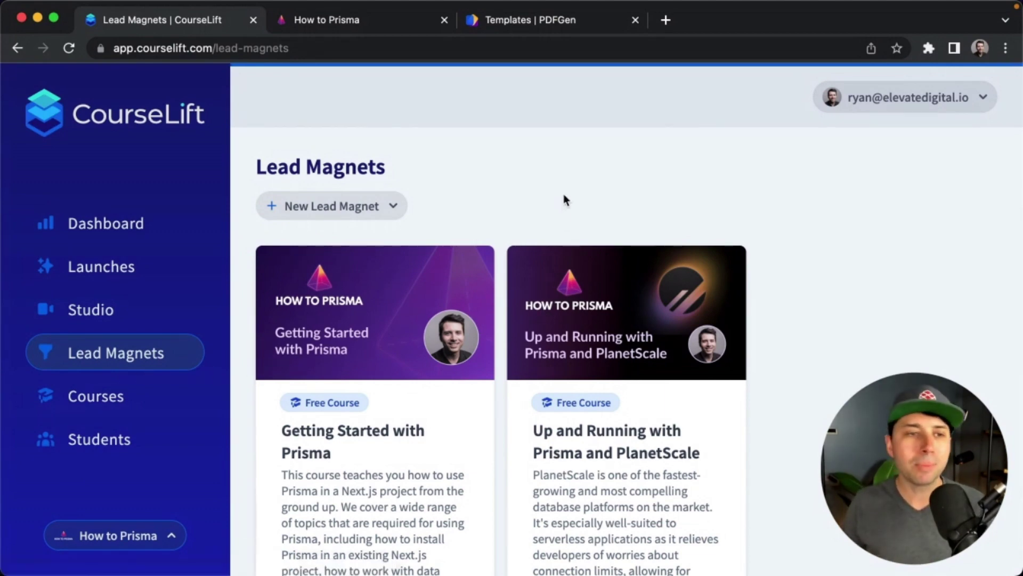
Open the Up and Running with Prisma and PlanetScale lead magnet and review its enrollments and module lessons.
click(583, 310)
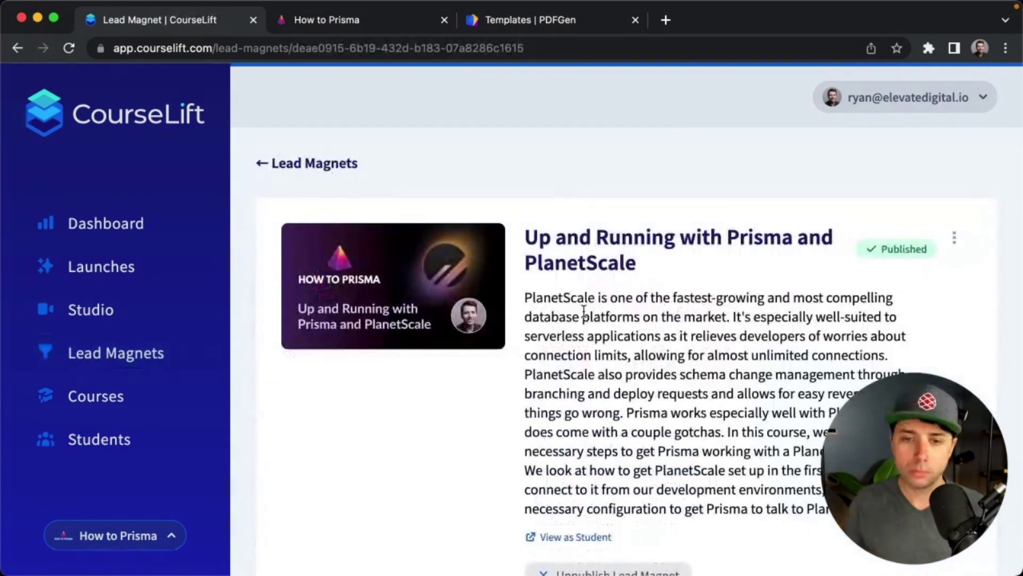
scroll(584, 311, down, 7)
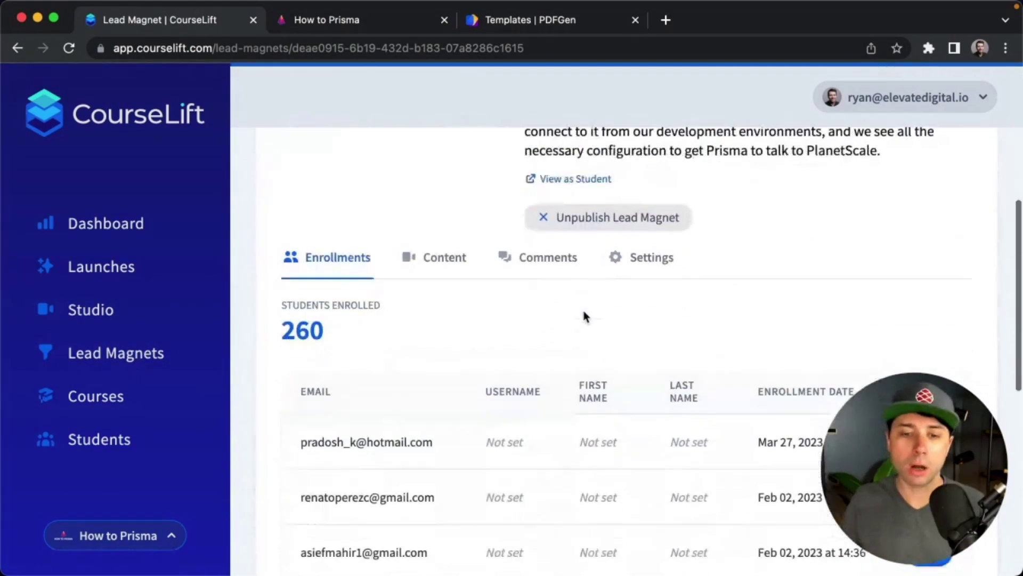
scroll(584, 317, up, 4)
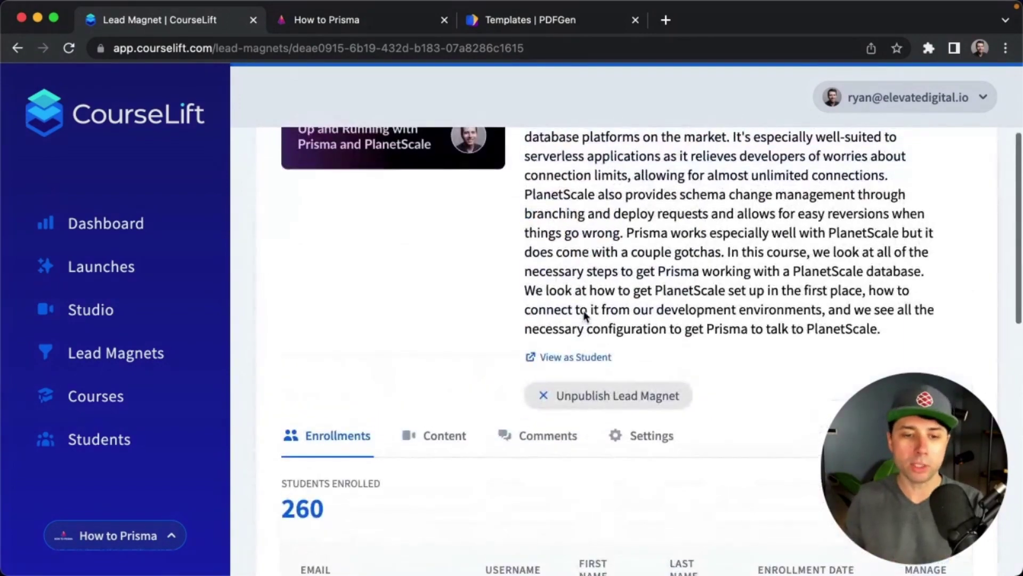
click(440, 433)
scroll(667, 426, down, 10)
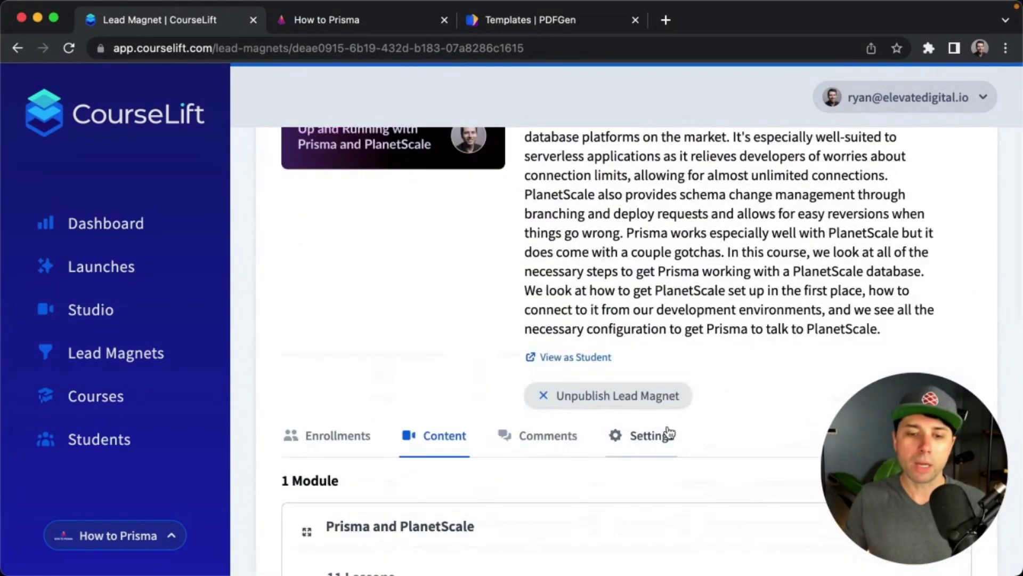
scroll(668, 426, up, 9)
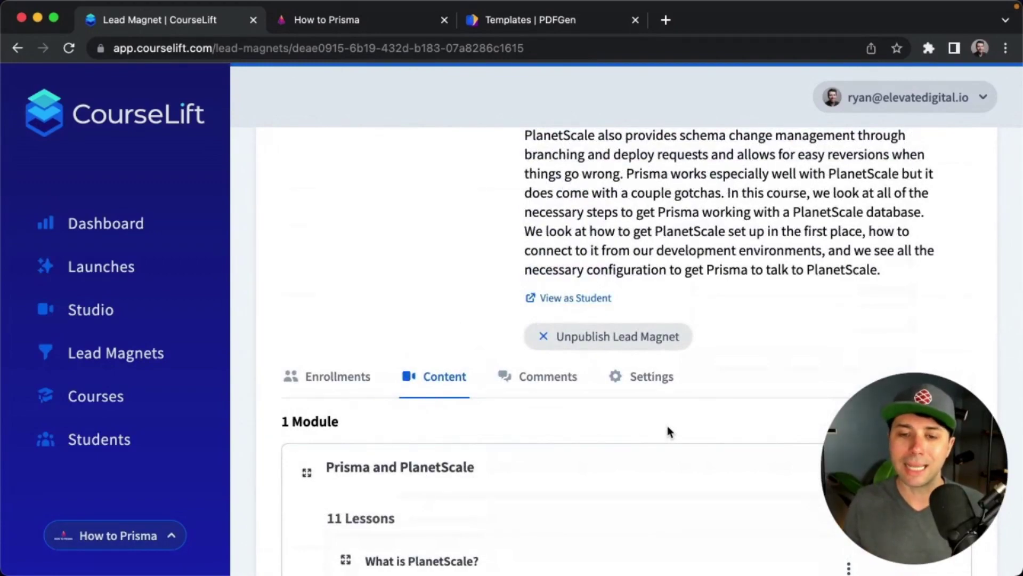
Review the lead magnet's settings, then go to the Studio video library.
click(649, 389)
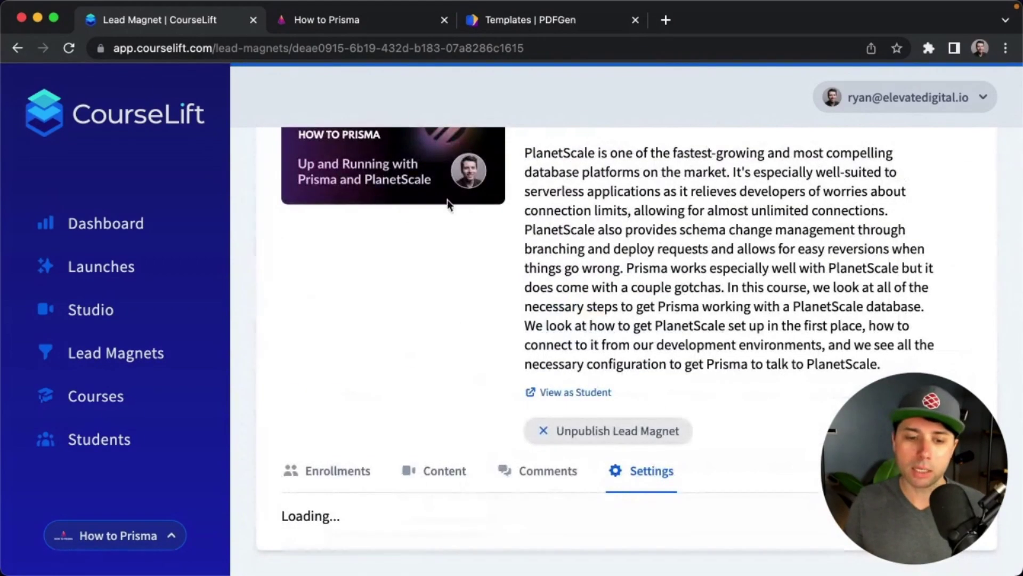
scroll(642, 481, down, 5)
scroll(641, 481, up, 10)
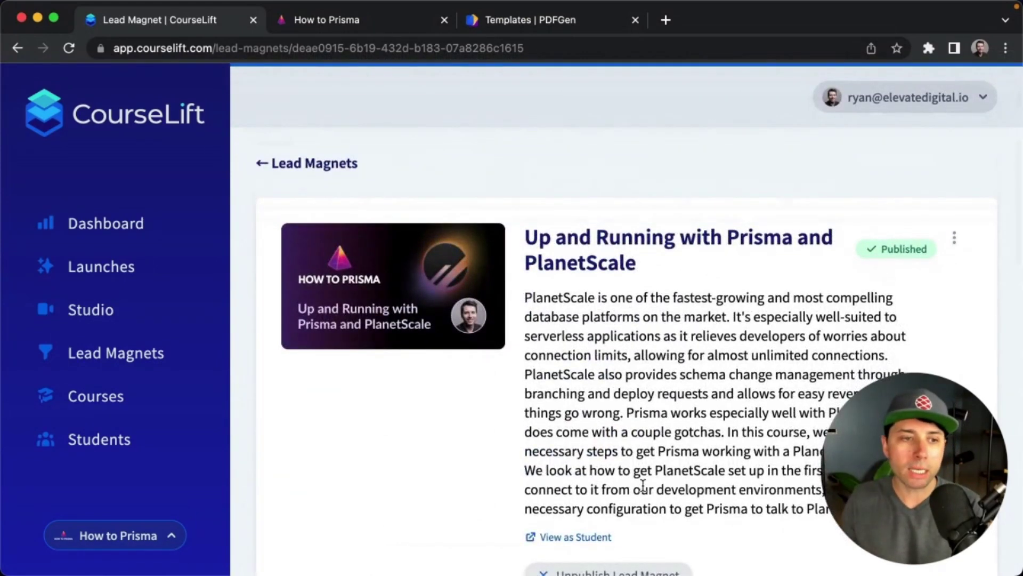
click(123, 318)
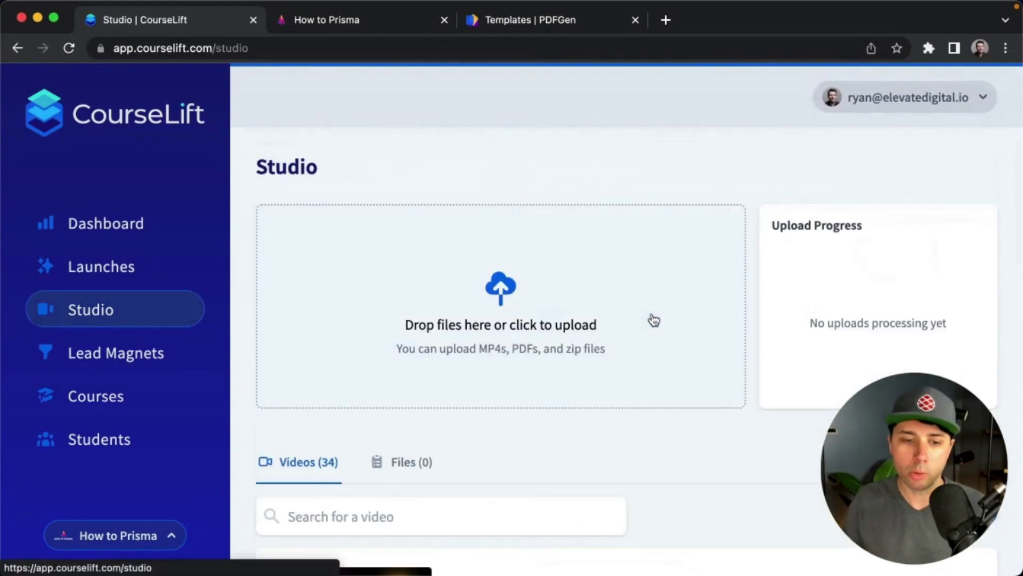
Scroll through the Studio's 34 uploaded videos, then switch to the How to Prisma student site.
scroll(713, 307, down, 4)
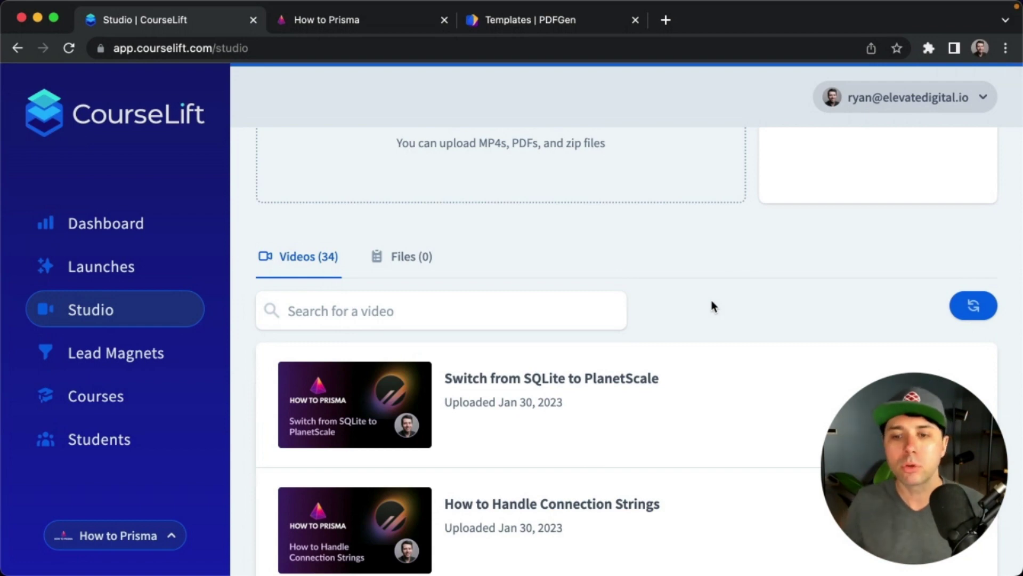
scroll(711, 301, down, 3)
scroll(711, 301, up, 4)
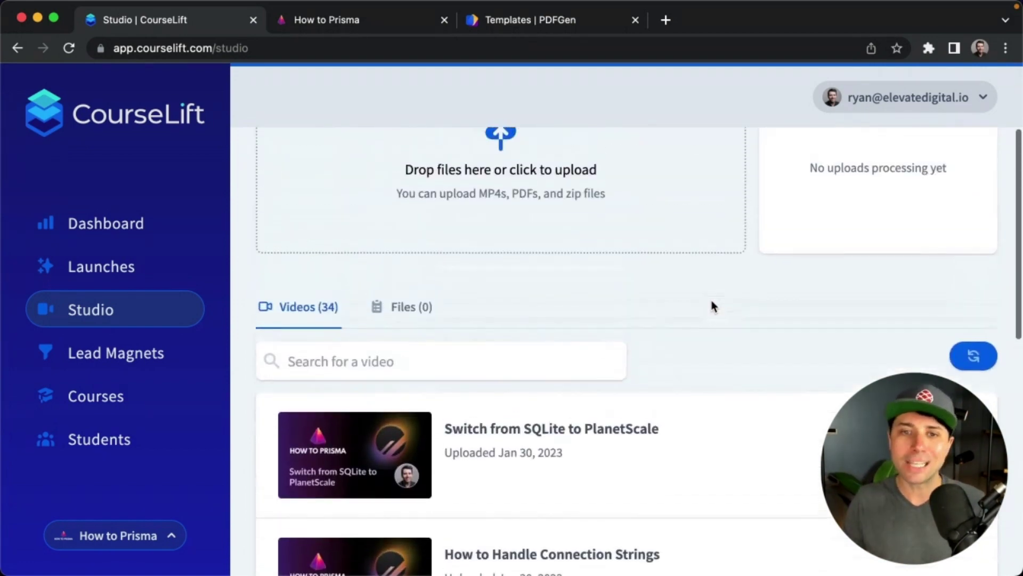
scroll(711, 302, up, 3)
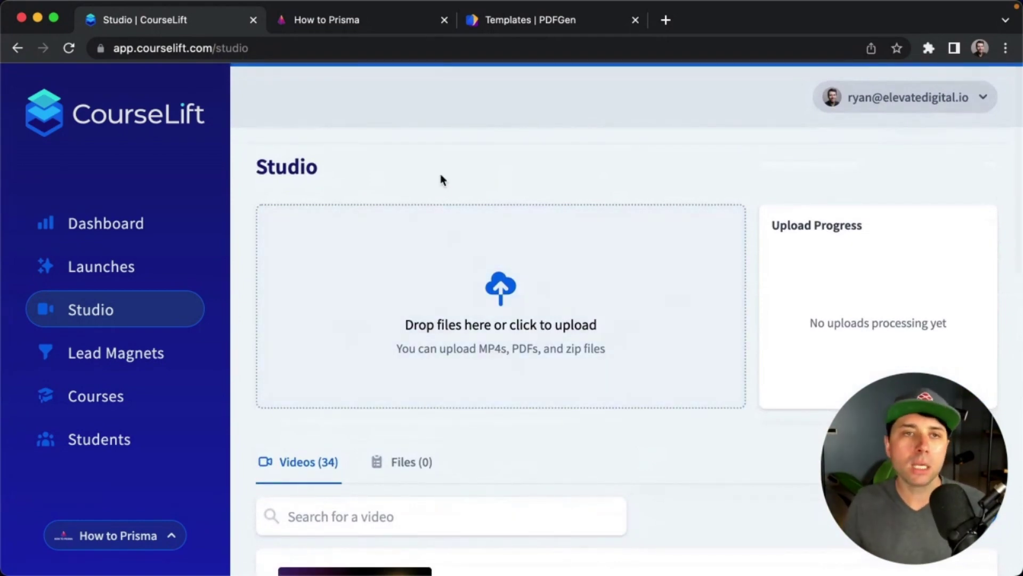
click(324, 20)
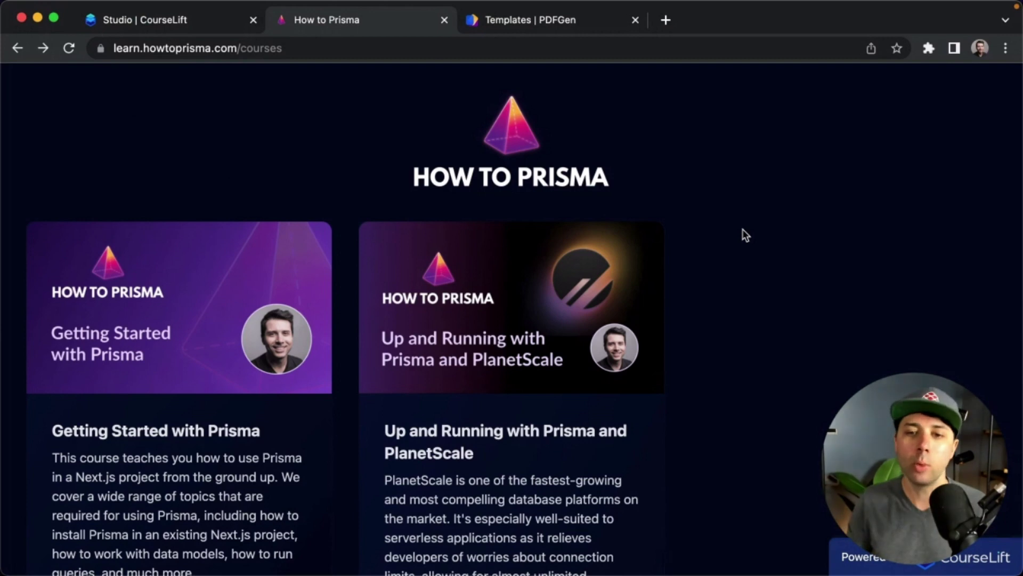
Open the Up and Running with Prisma and PlanetScale course and submit your email for free access.
scroll(743, 230, down, 2)
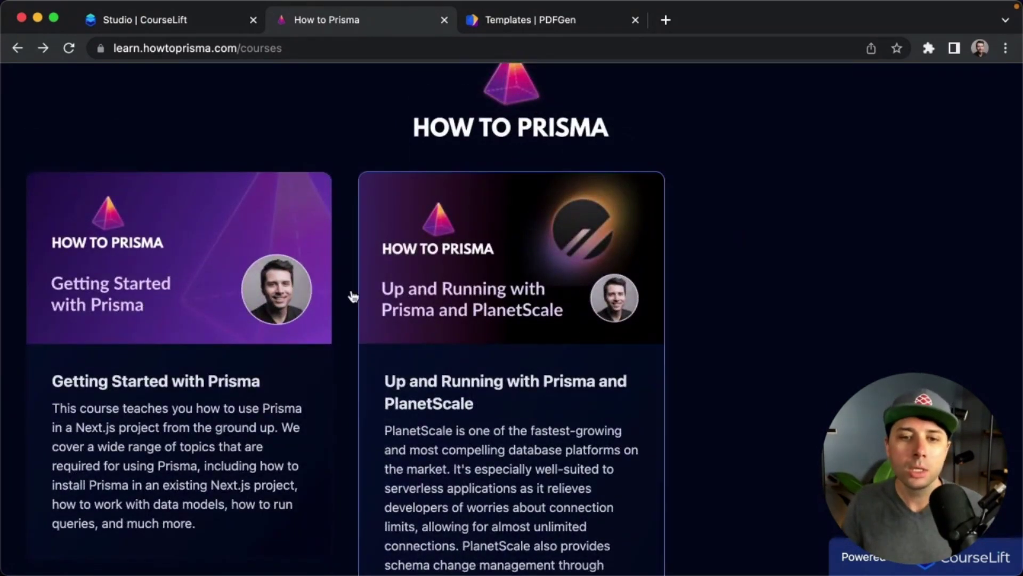
click(411, 302)
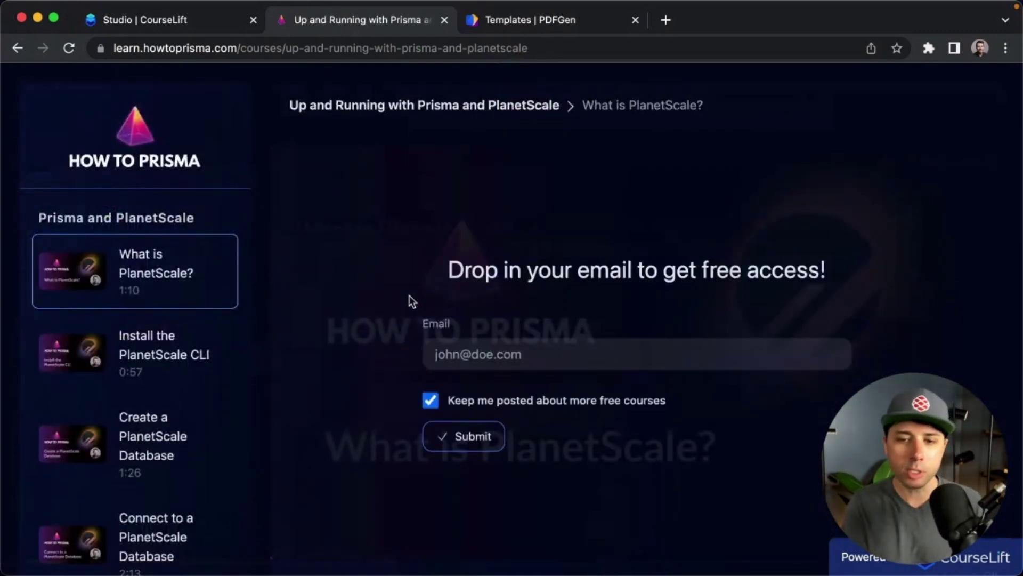
click(686, 351)
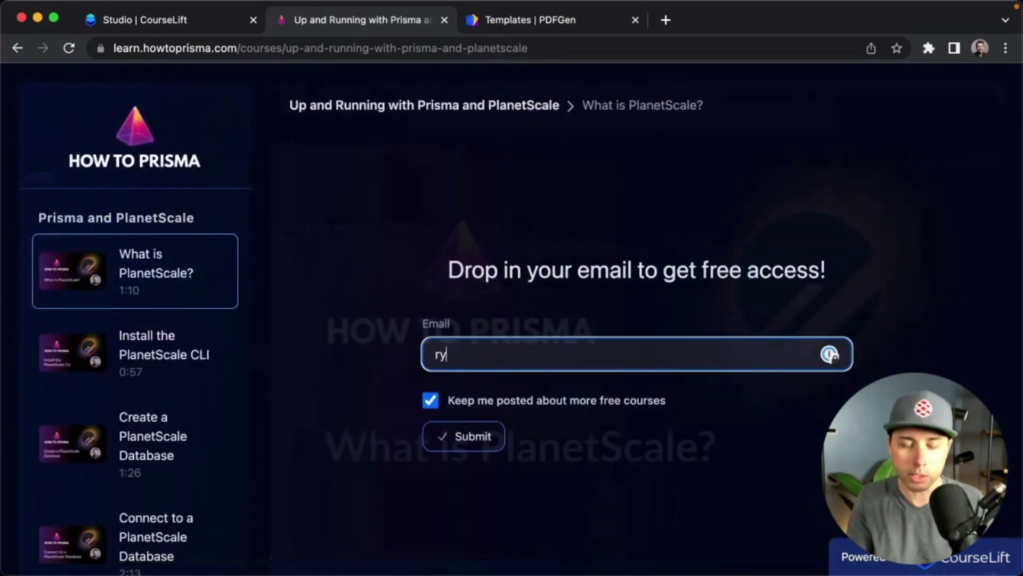
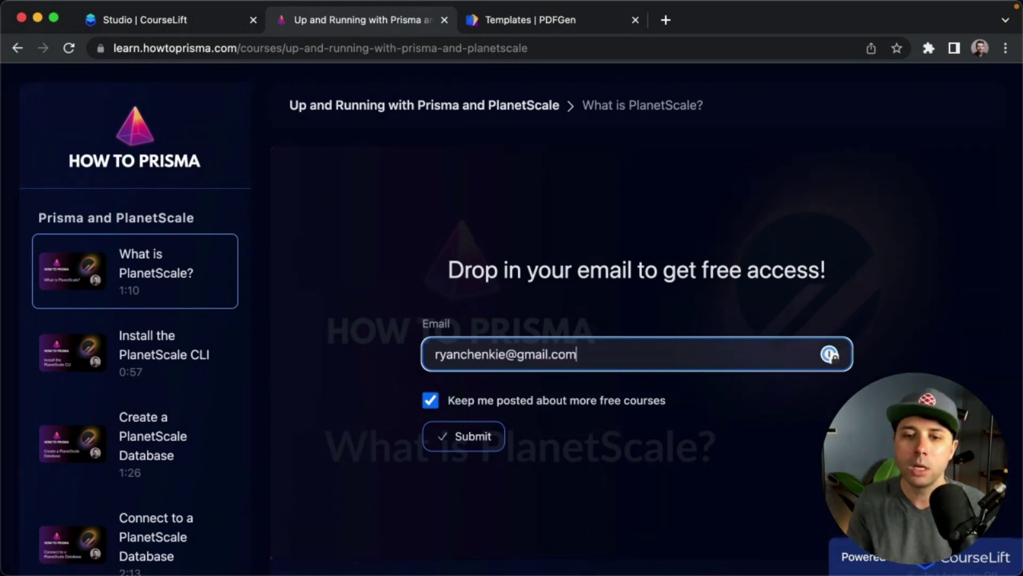
key(Return)
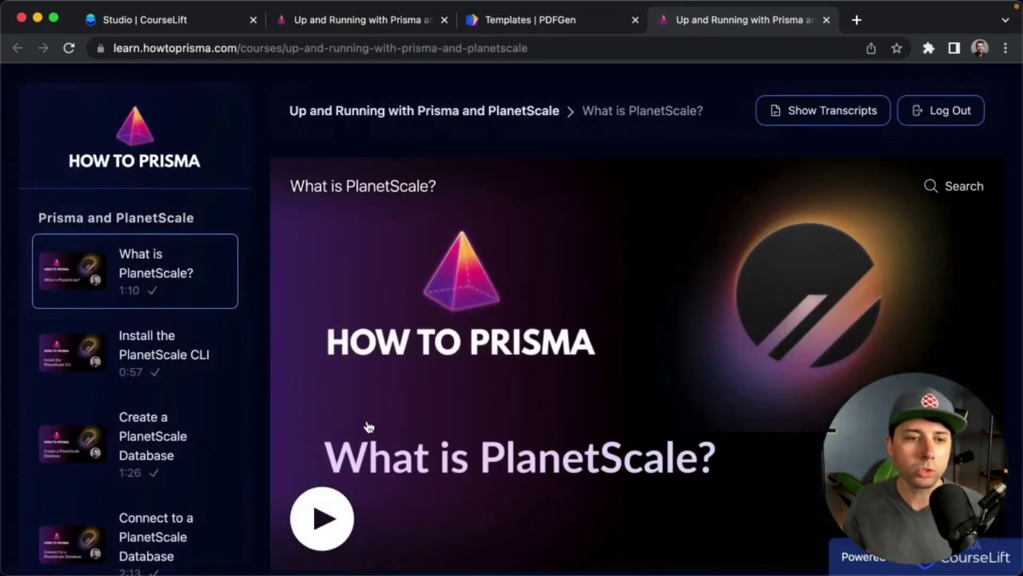
Look over the unlocked lesson player, then switch to PDFGen's Templates page.
scroll(369, 426, down, 3)
scroll(369, 426, up, 3)
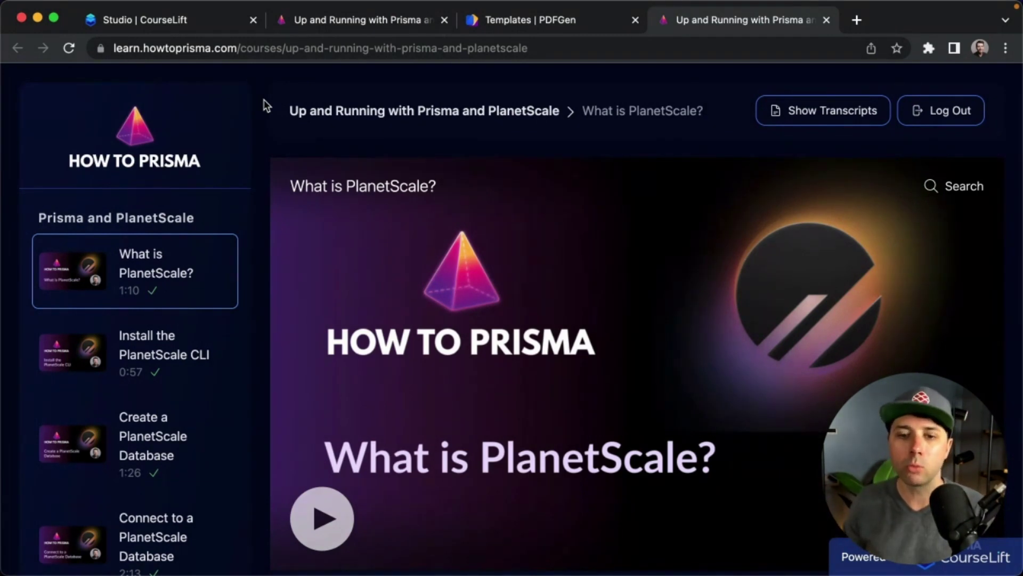
click(569, 24)
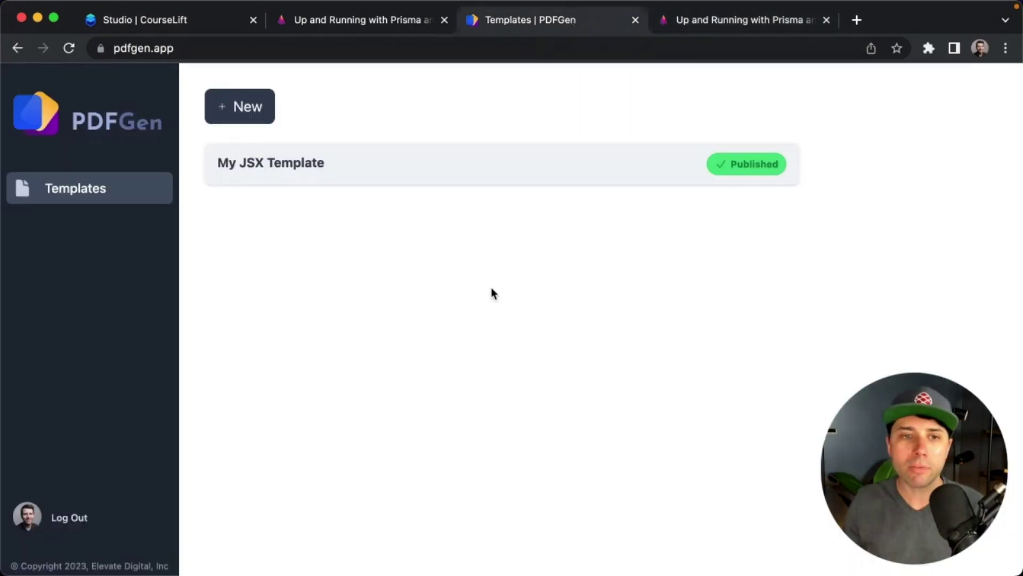
Open My JSX Template, point out code lines 9 and 15, and show its Preview Data (JSON).
click(422, 172)
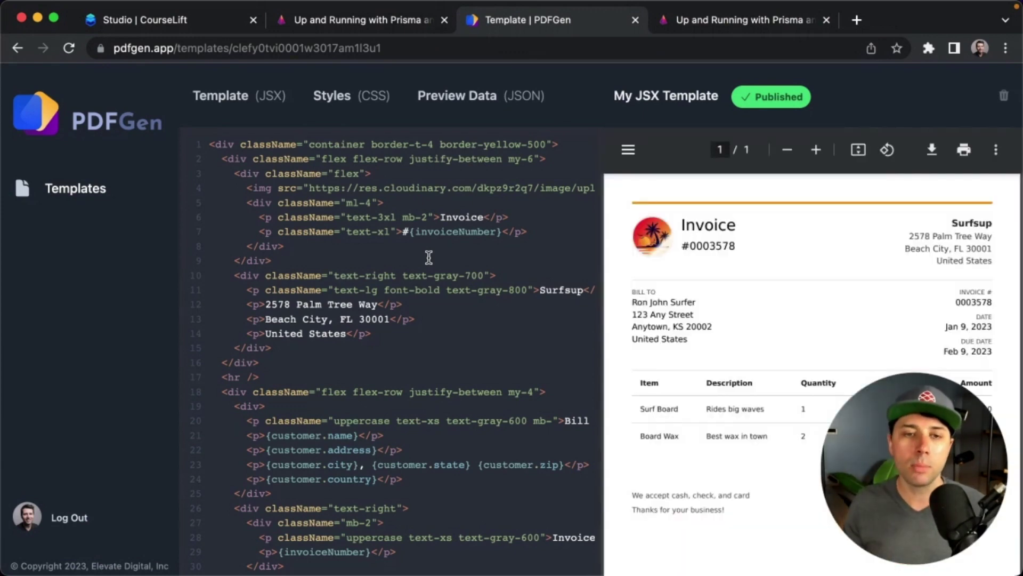
click(429, 257)
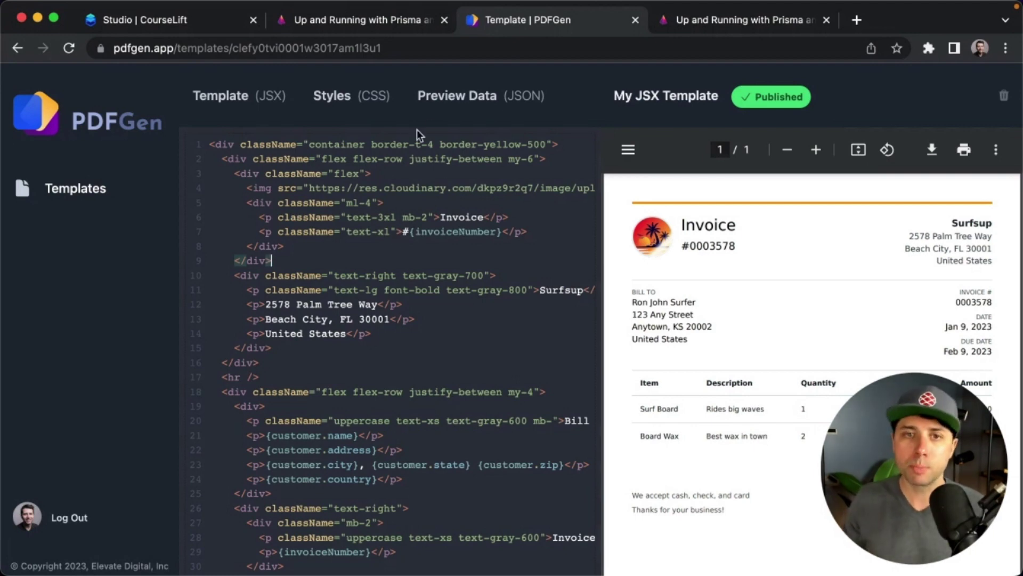
click(352, 345)
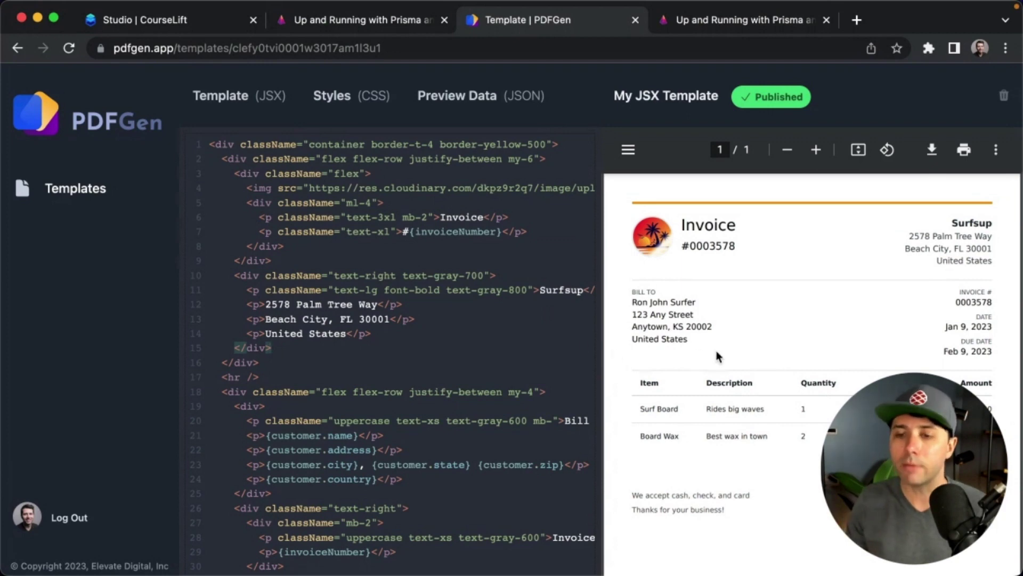
click(434, 98)
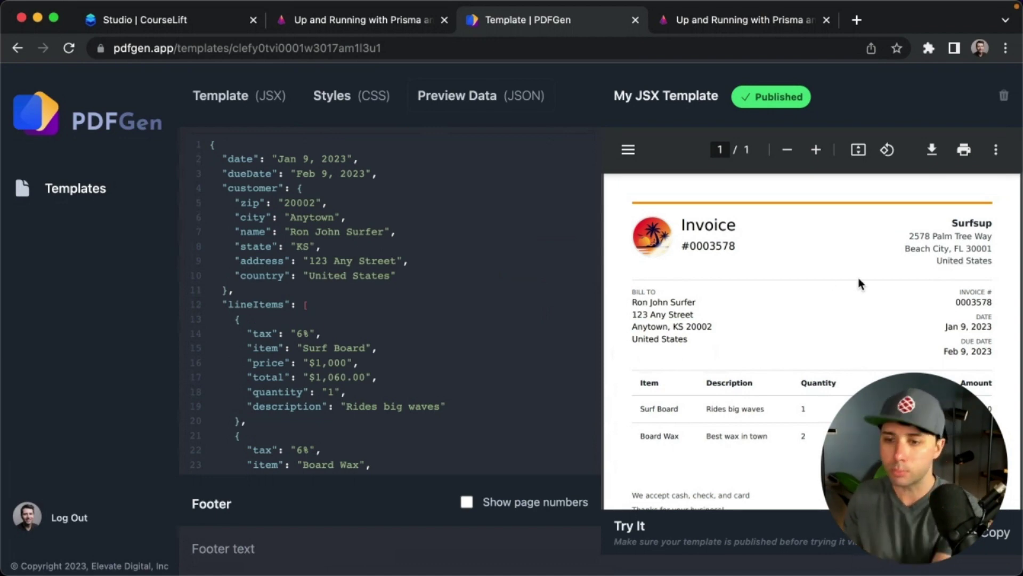
scroll(771, 314, down, 5)
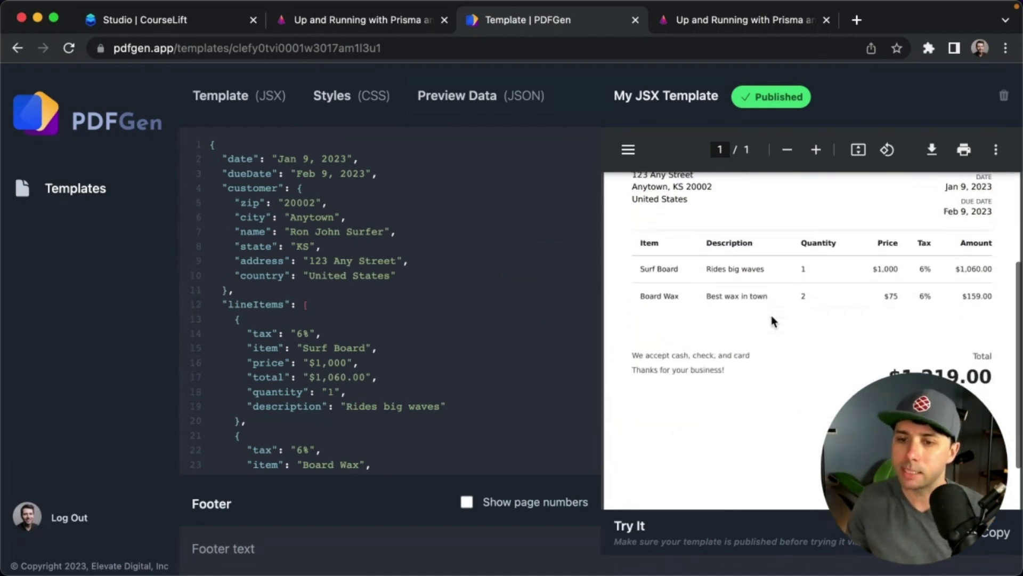
scroll(770, 312, up, 5)
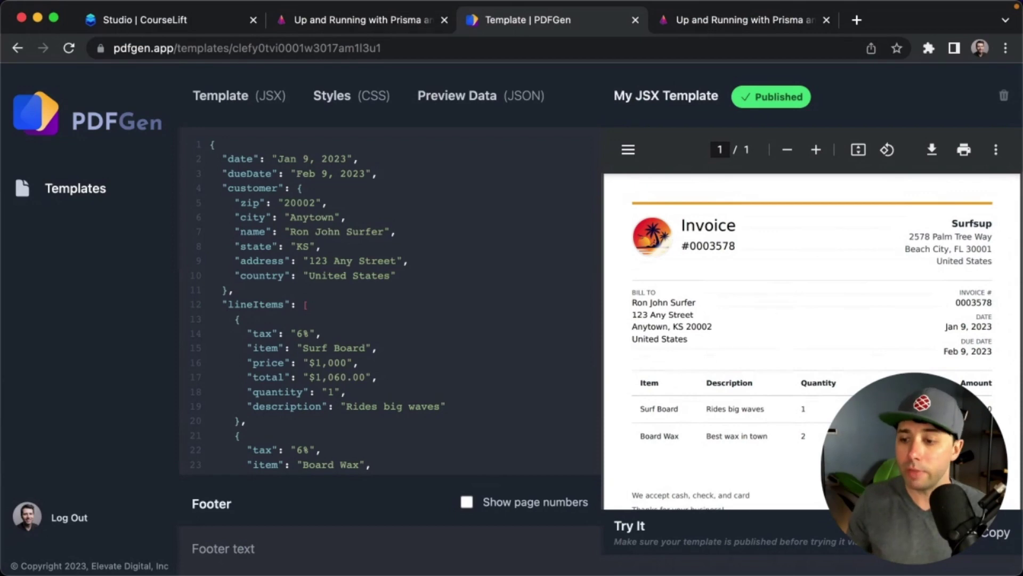
scroll(820, 521, down, 1)
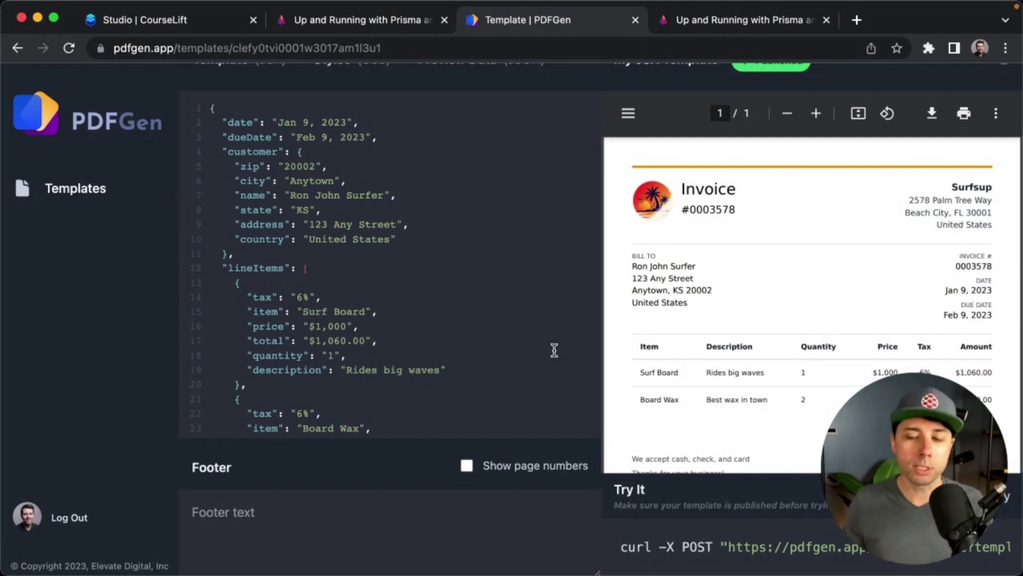
click(482, 341)
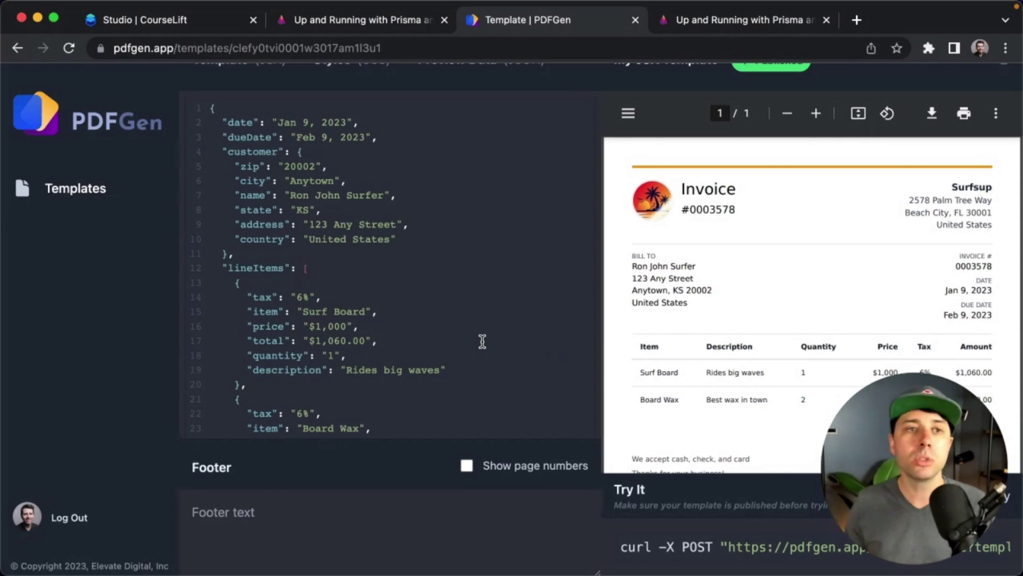
click(145, 49)
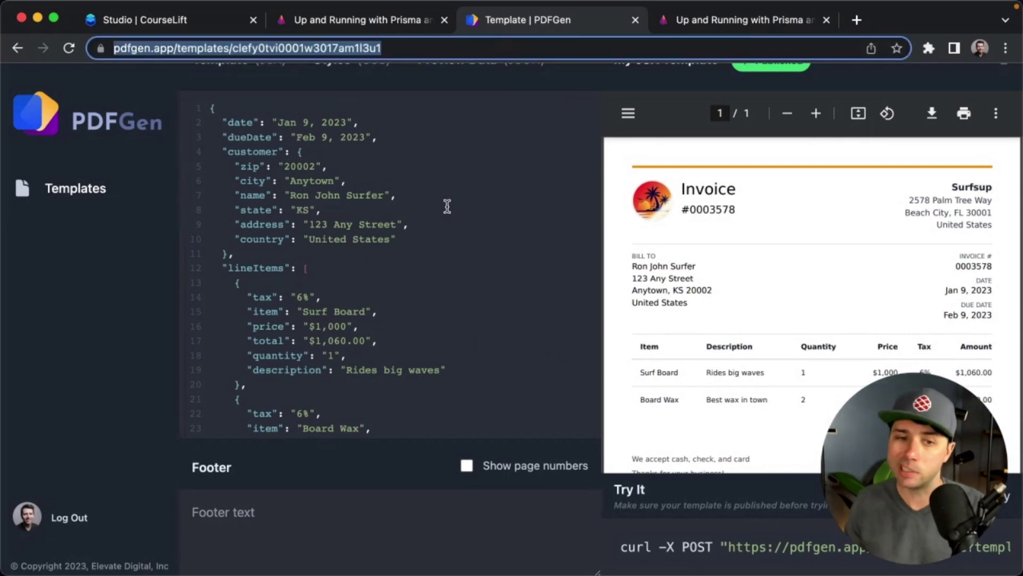
click(454, 327)
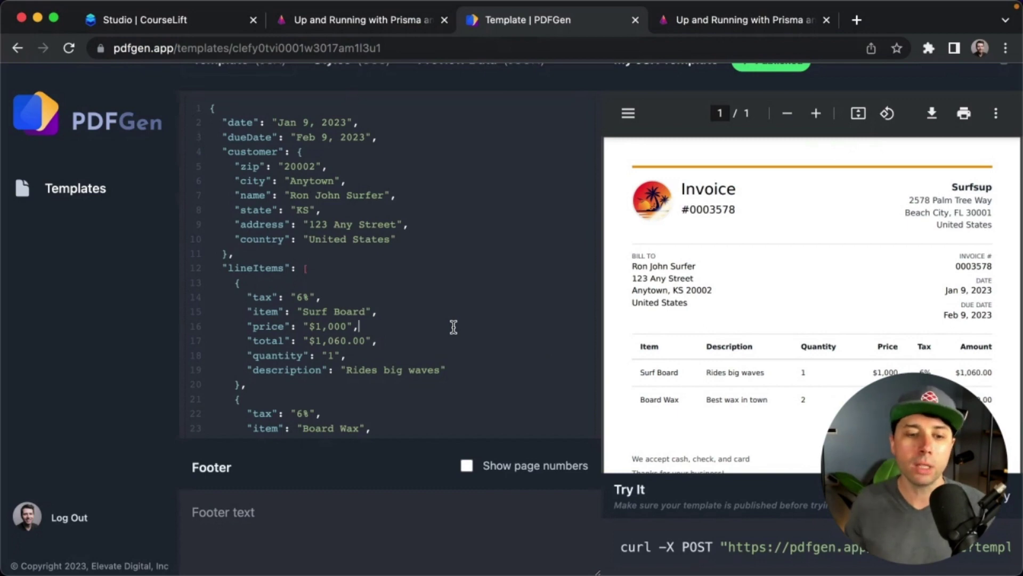